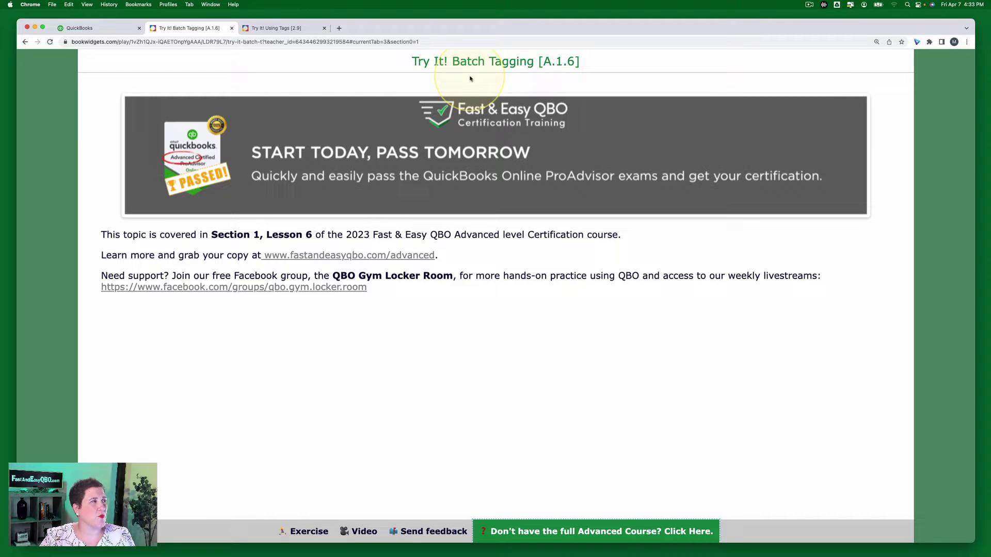
Open the 'Try It! Batch Tagging [A.1.6]' exercise page for Section 1, Lesson 6.
{"action": "left_click", "coordinate": [427, 72]}
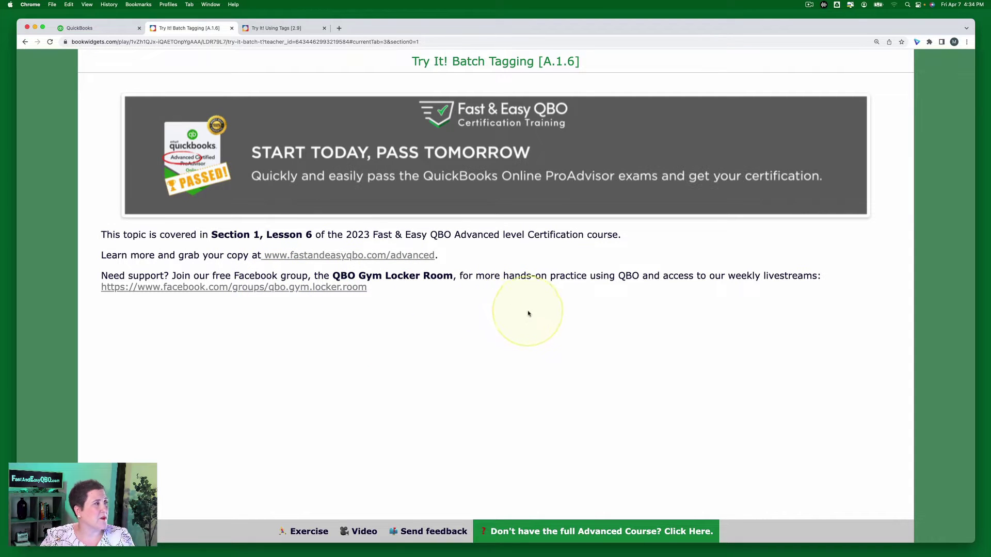
Show the exercise steps, check the Start in the Sample Company instructions, then return to the Scenario.
{"action": "left_click", "coordinate": [316, 533]}
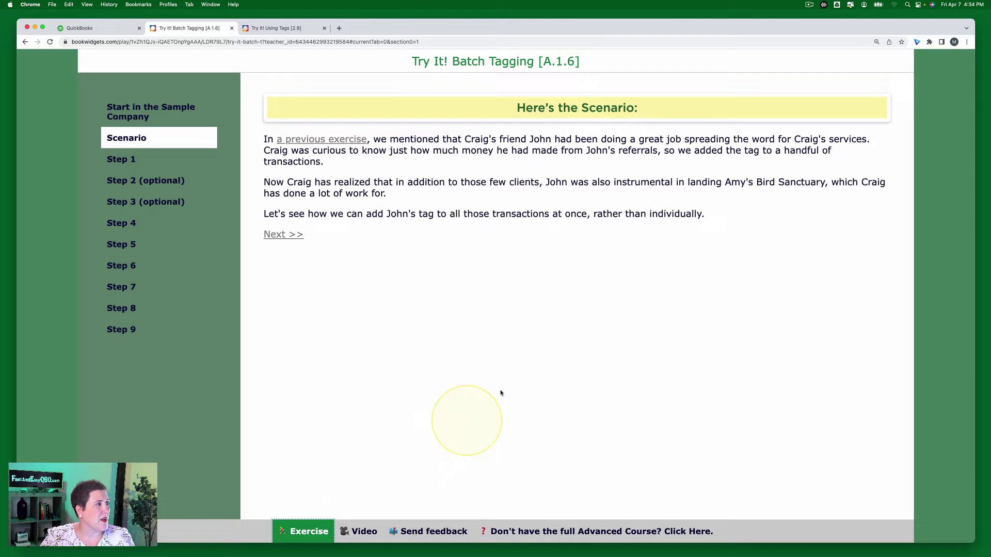
{"action": "left_click", "coordinate": [136, 114]}
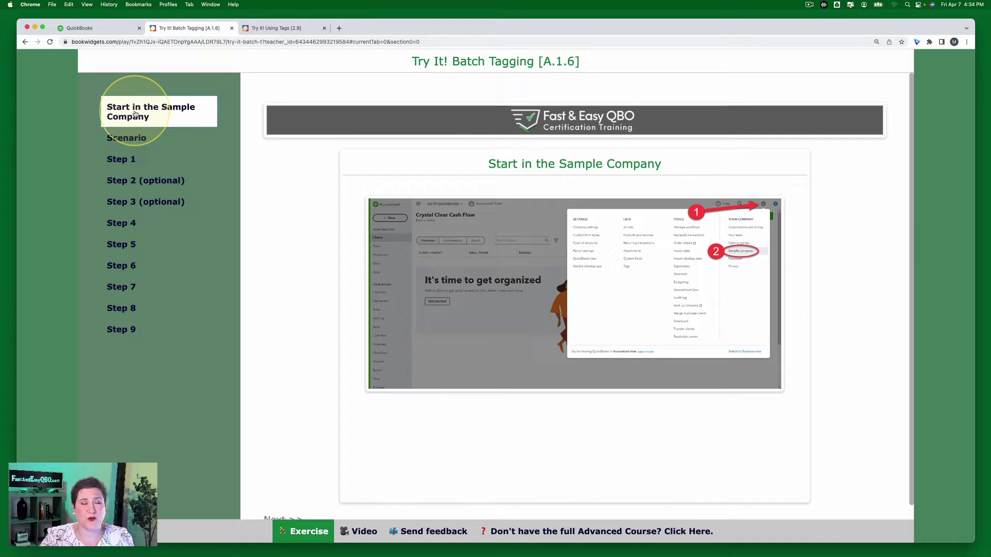
{"action": "left_click", "coordinate": [126, 138]}
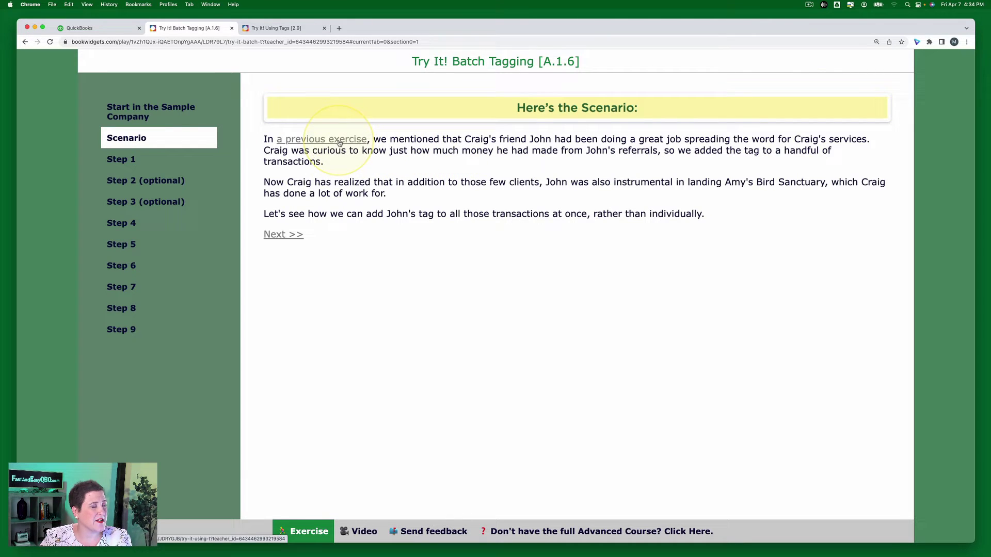
Glance at the 'Try It! Using Tags [2.9]' tab, then return to the Batch Tagging scenario.
{"action": "left_click", "coordinate": [297, 28]}
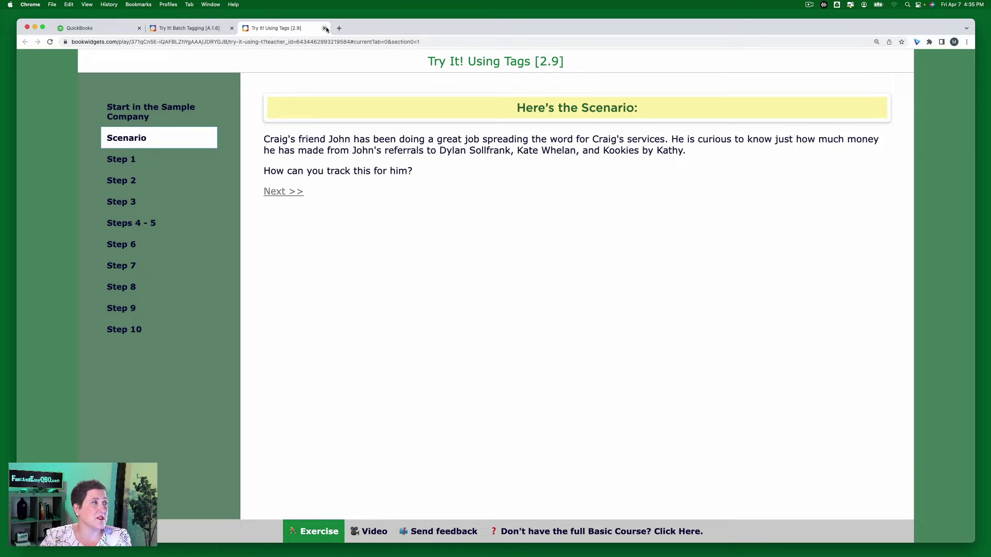
{"action": "left_click", "coordinate": [206, 29]}
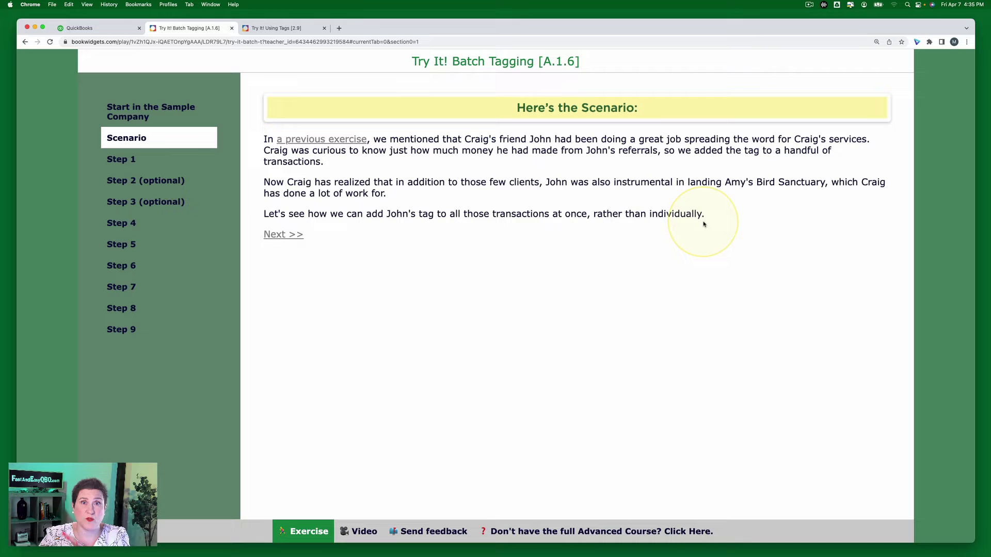
Read Step 1, then switch QuickBooks Online to the sample company.
{"action": "left_click", "coordinate": [122, 159]}
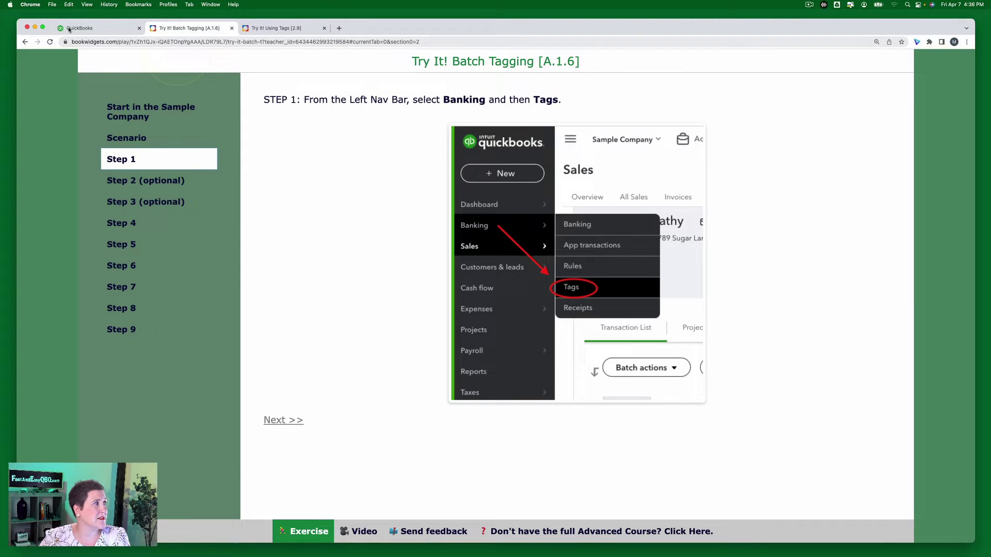
{"action": "left_click", "coordinate": [95, 30]}
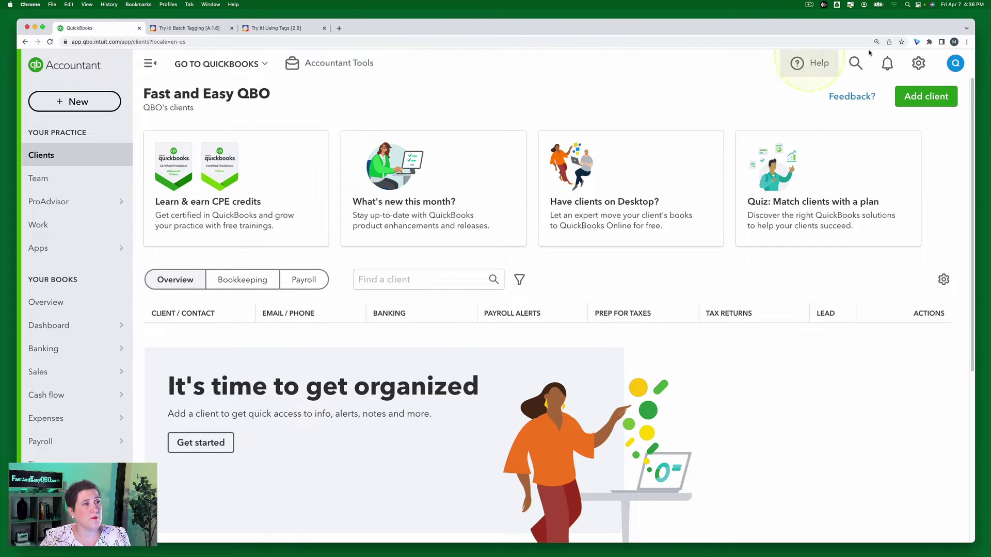
{"action": "left_click", "coordinate": [919, 63]}
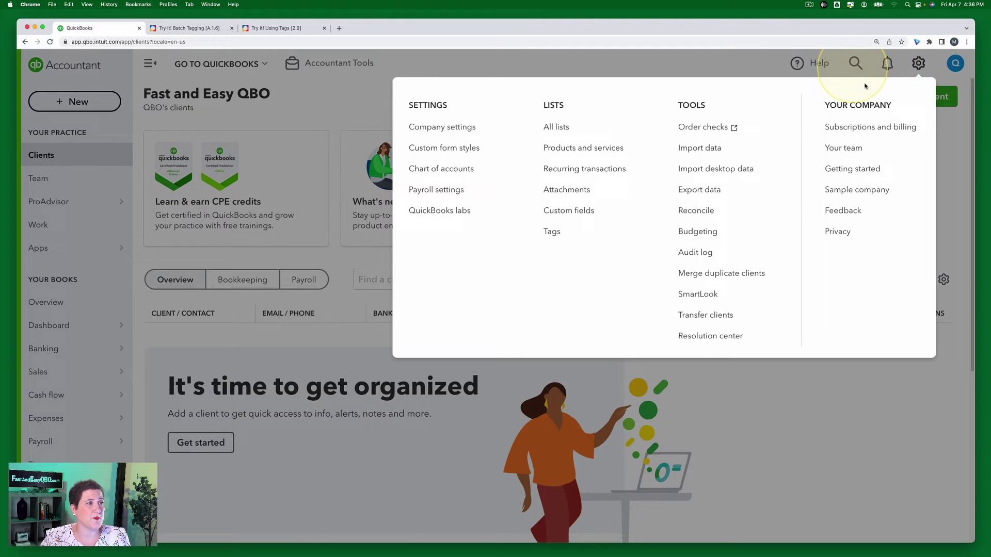
{"action": "left_click", "coordinate": [872, 191]}
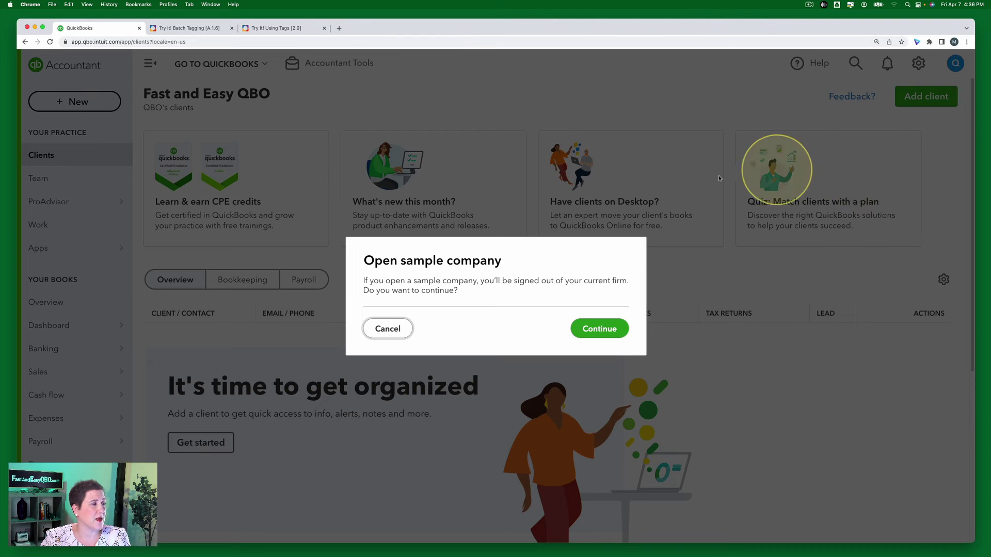
{"action": "left_click", "coordinate": [604, 326]}
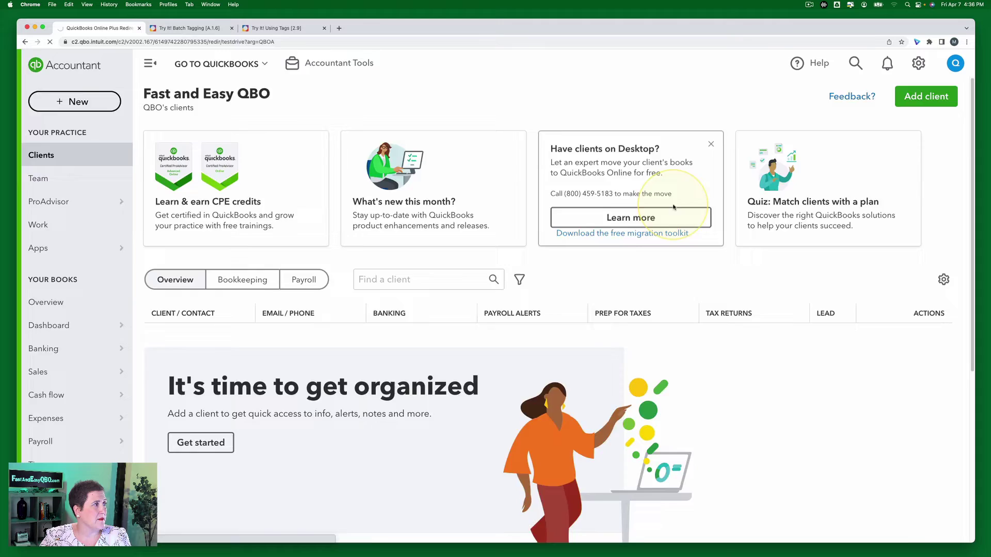
Open the Banking > Tags page, then return to the exercise instructions.
{"action": "mouse_move", "coordinate": [72, 182]}
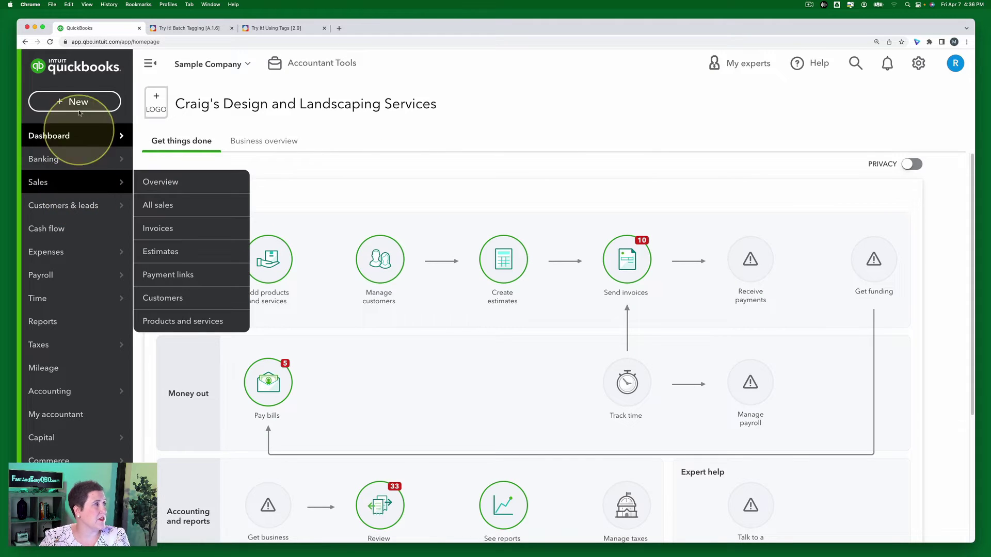
{"action": "mouse_move", "coordinate": [47, 159]}
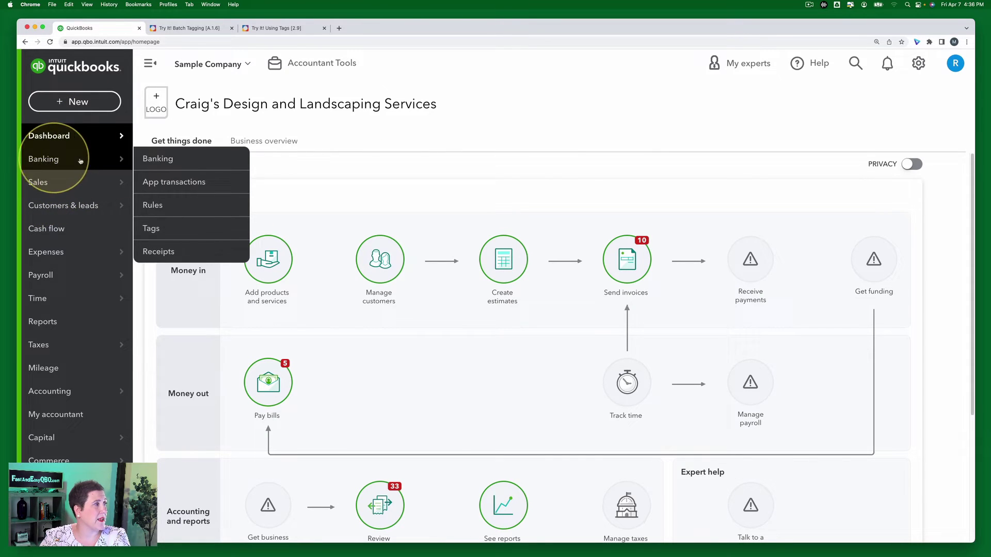
{"action": "left_click", "coordinate": [153, 233]}
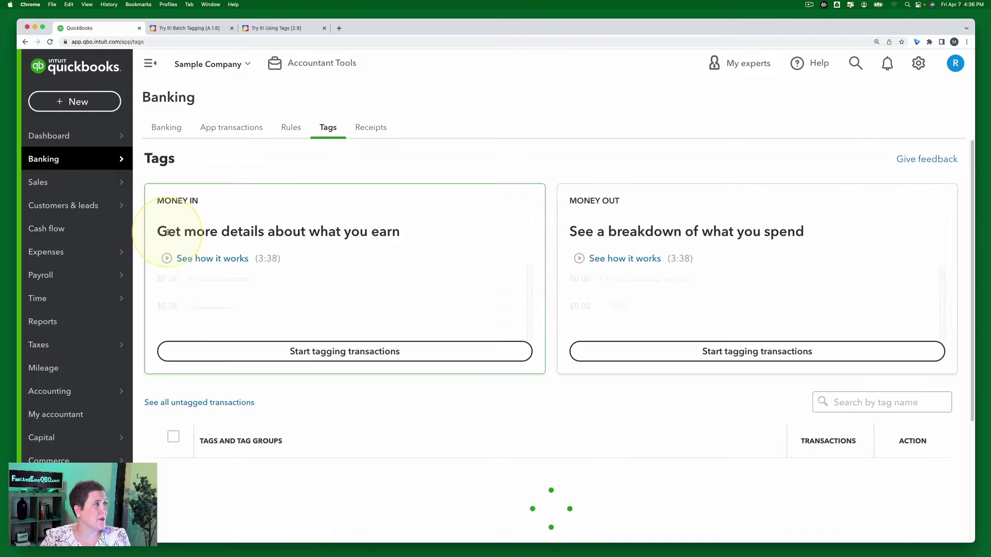
{"action": "left_click", "coordinate": [189, 28]}
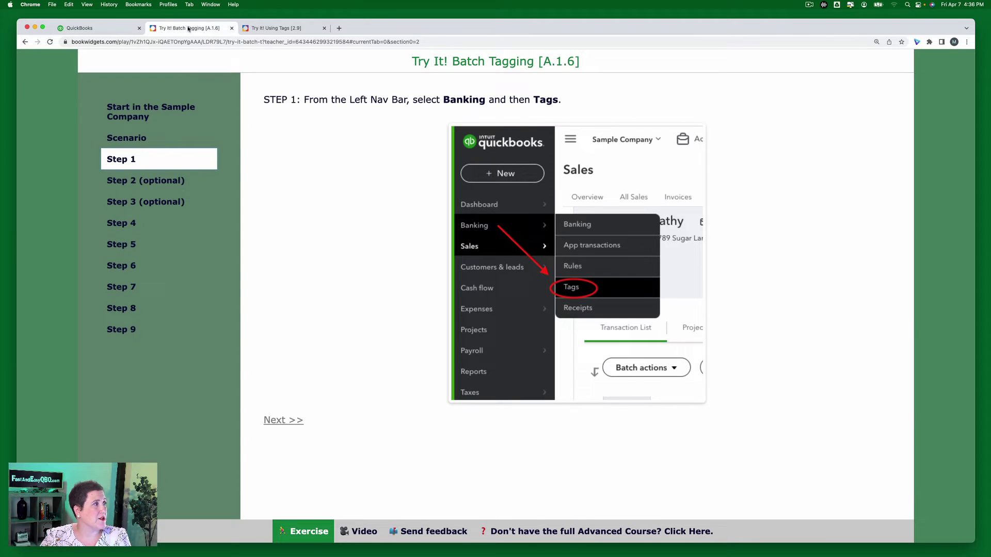
Review the optional Step 2, then start a new single tag from the Tags page.
{"action": "left_click", "coordinate": [125, 182]}
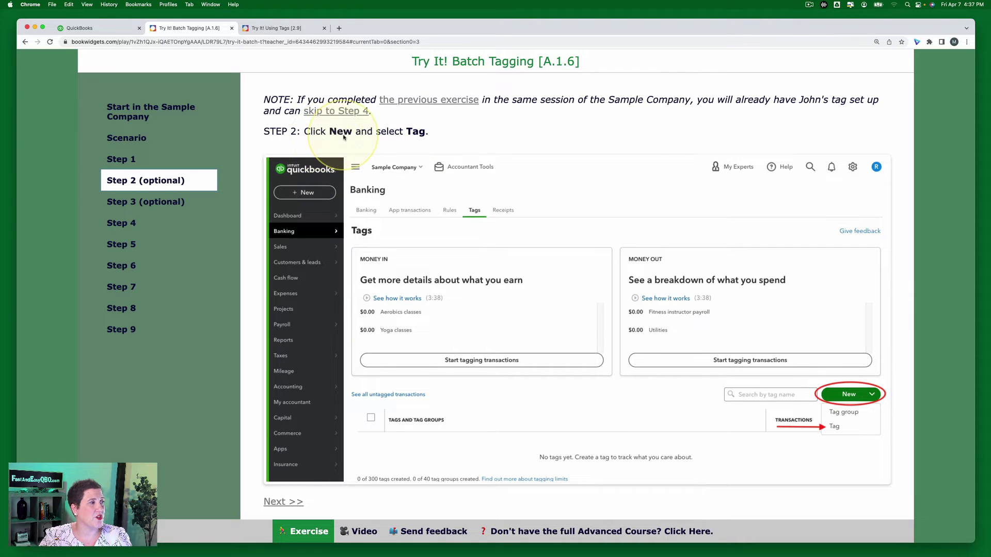
{"action": "left_click", "coordinate": [116, 28]}
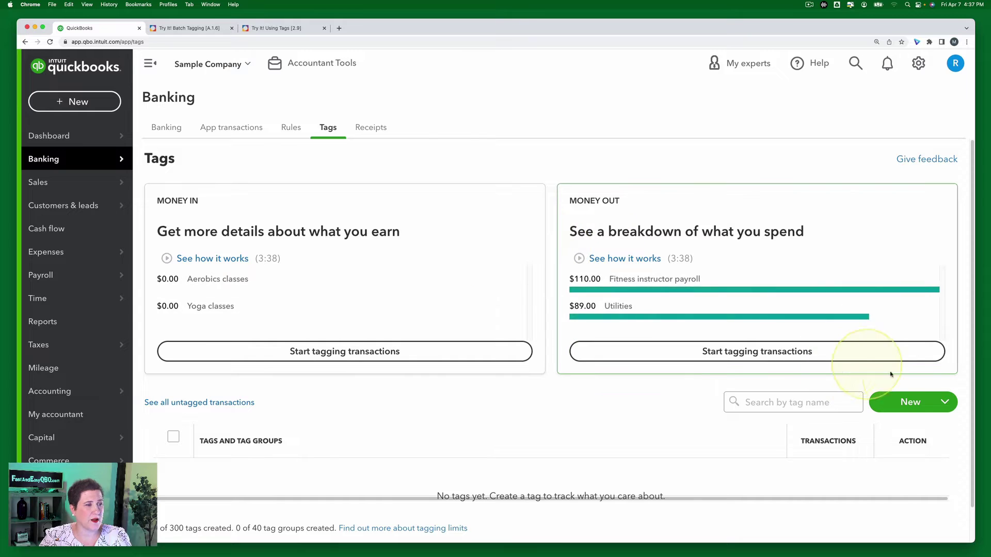
{"action": "left_click", "coordinate": [909, 407]}
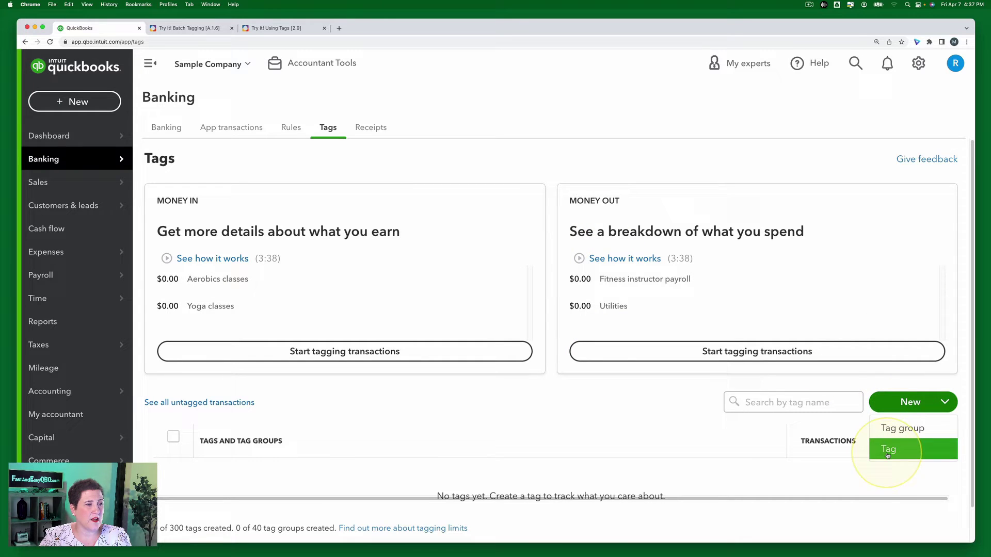
{"action": "left_click", "coordinate": [886, 449]}
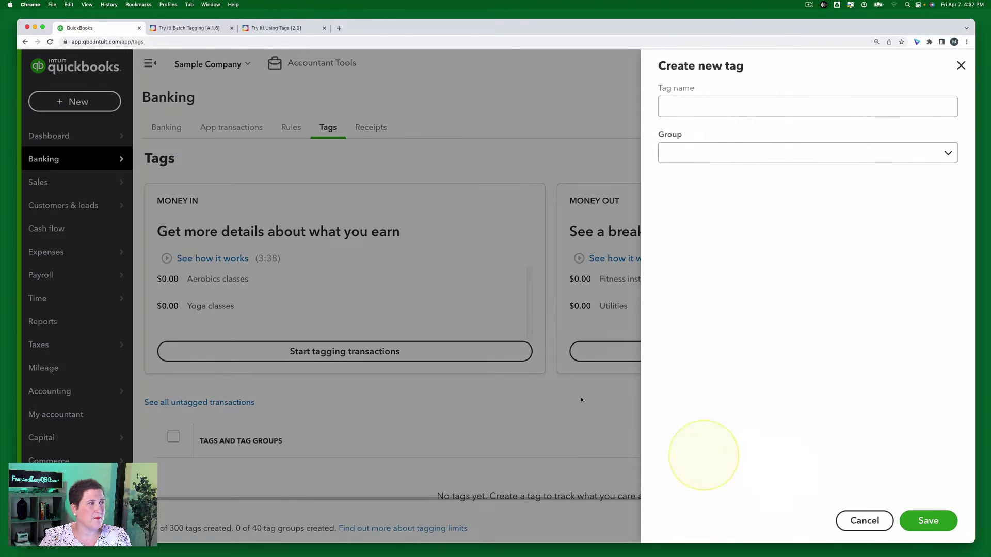
Following Step 3, name the new tag John and save it.
{"action": "left_click", "coordinate": [204, 30]}
{"action": "left_click", "coordinate": [166, 202]}
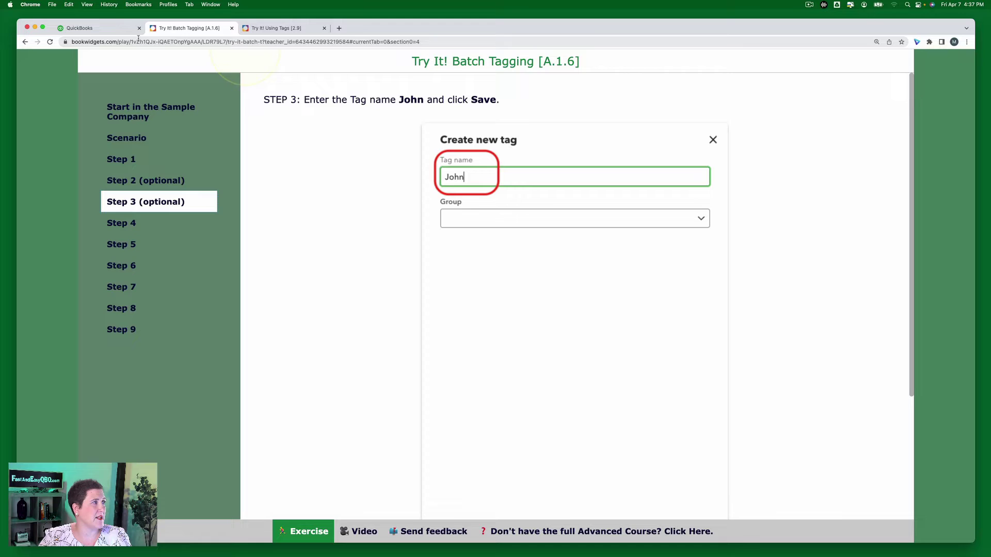
{"action": "left_click", "coordinate": [93, 30]}
{"action": "left_click", "coordinate": [666, 103]}
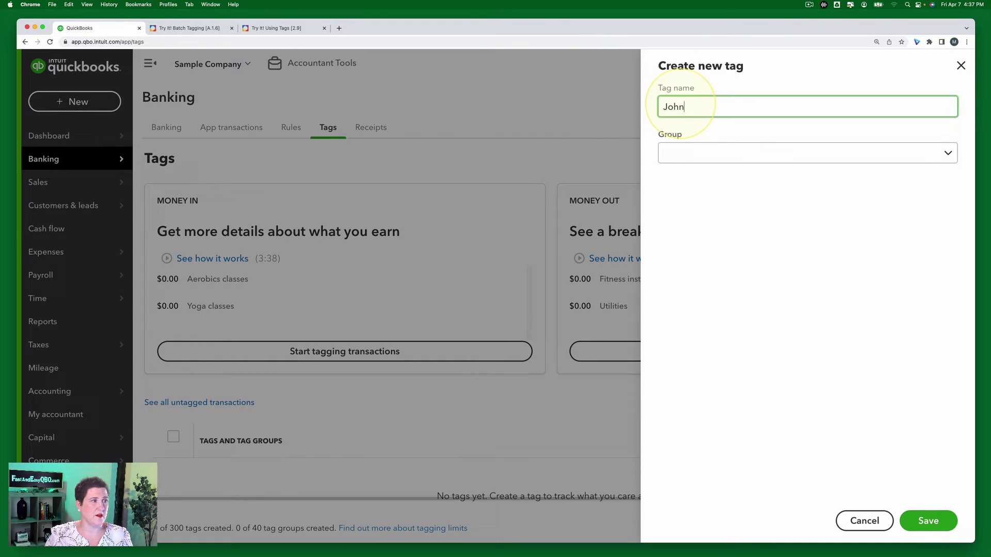
{"action": "left_click", "coordinate": [928, 520]}
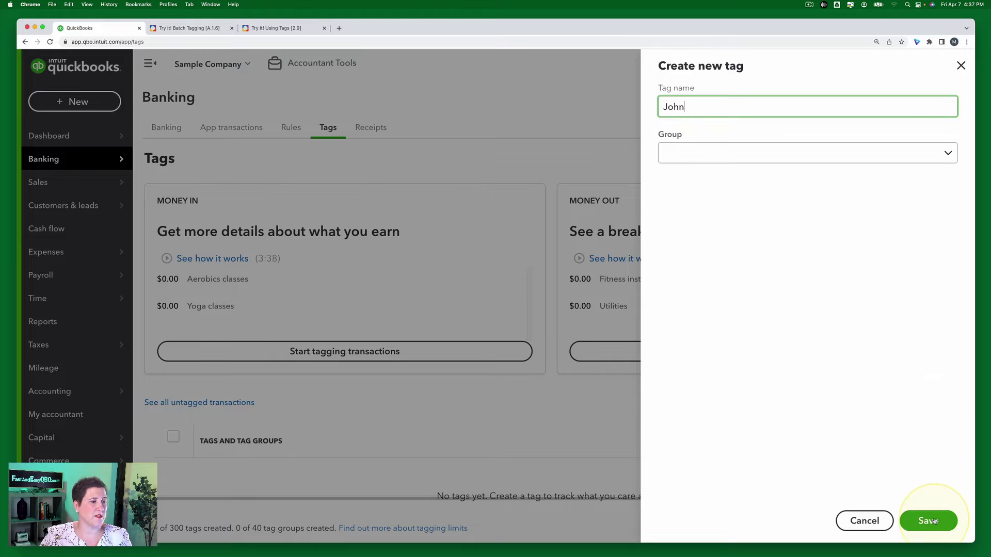
{"action": "left_click", "coordinate": [195, 29]}
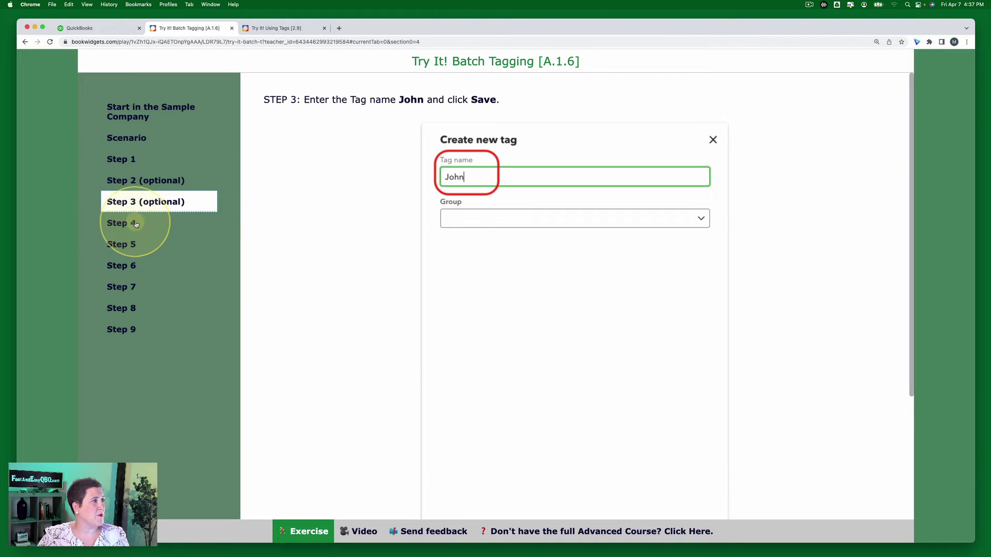
Review Step 4, then list all untagged transactions from the last 365 days.
{"action": "left_click", "coordinate": [157, 222]}
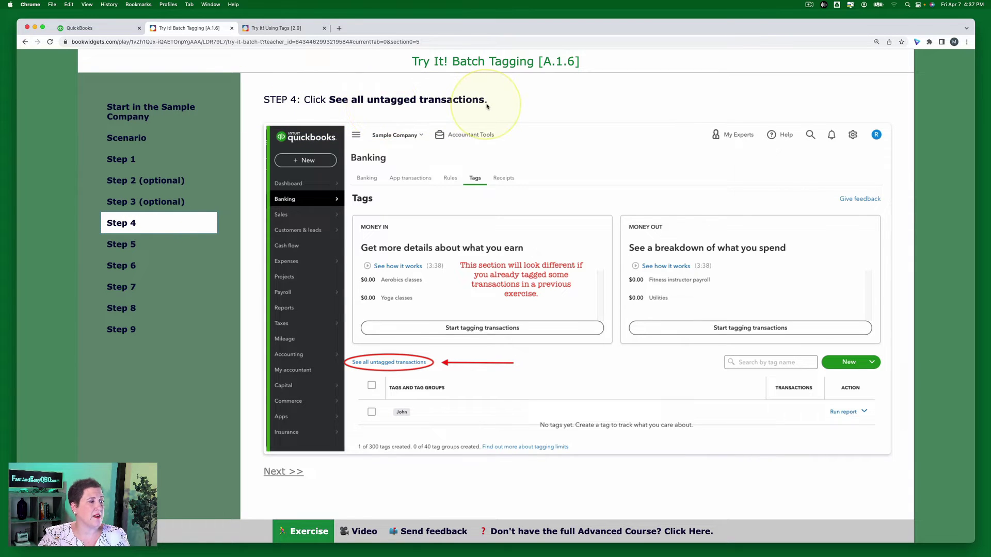
{"action": "left_click", "coordinate": [100, 29]}
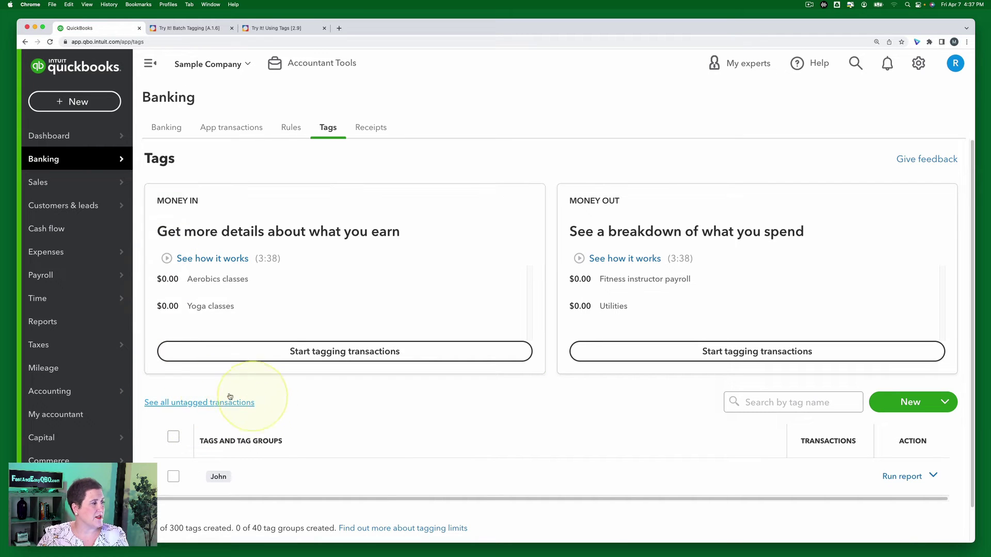
{"action": "scroll", "coordinate": [282, 400], "scroll_direction": "down", "scroll_amount": 2}
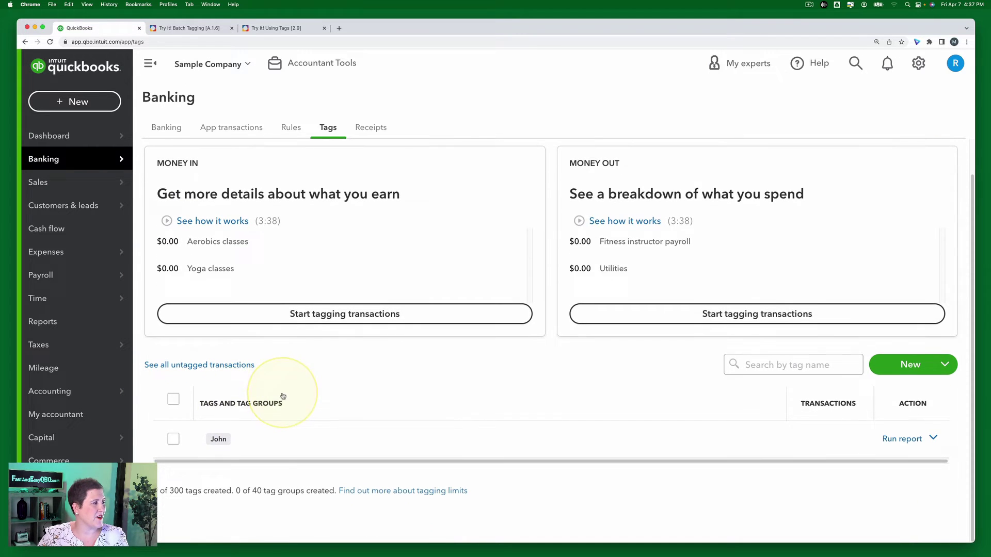
{"action": "left_click", "coordinate": [190, 366]}
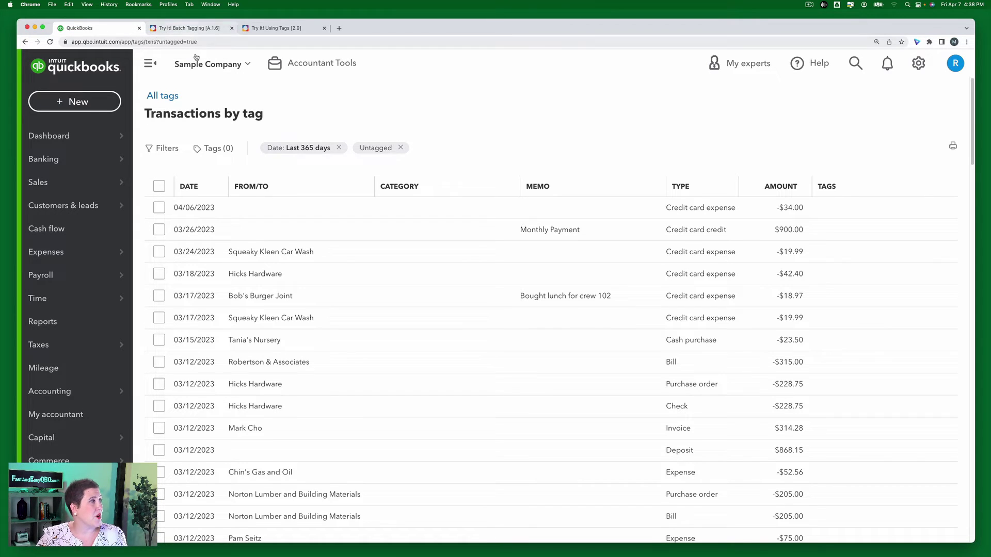
Read the Step 5 filtering instructions, then return to the untagged transactions list.
{"action": "left_click", "coordinate": [206, 30]}
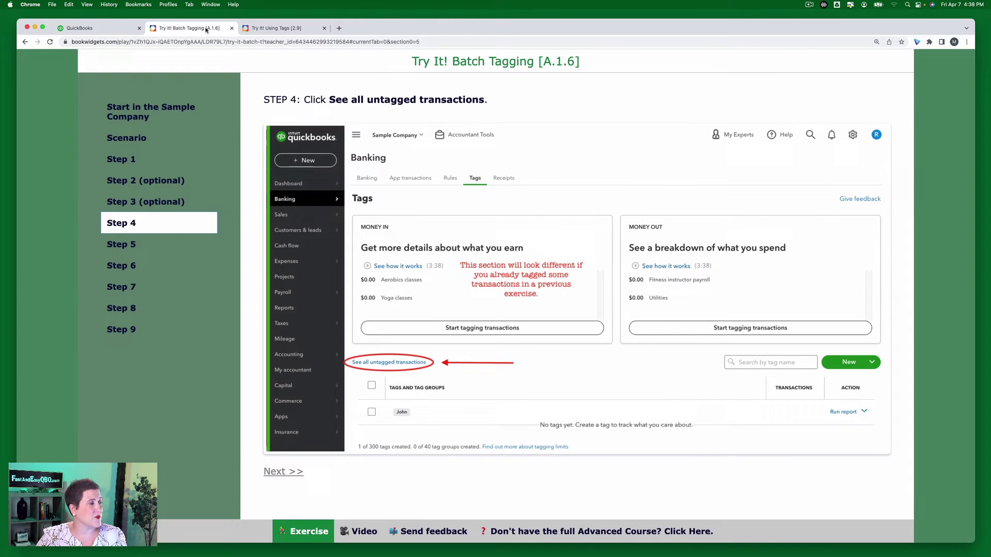
{"action": "left_click", "coordinate": [123, 244]}
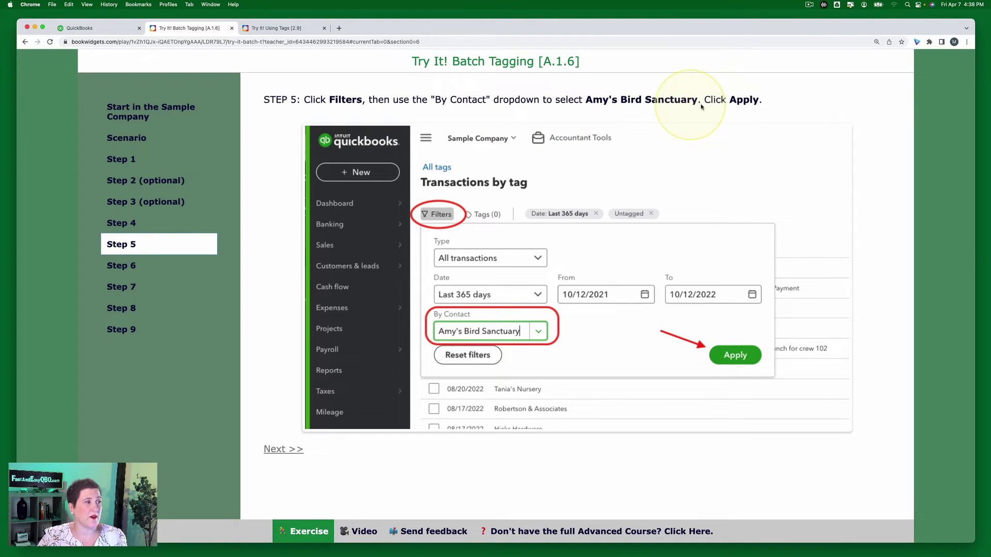
{"action": "left_click", "coordinate": [109, 32]}
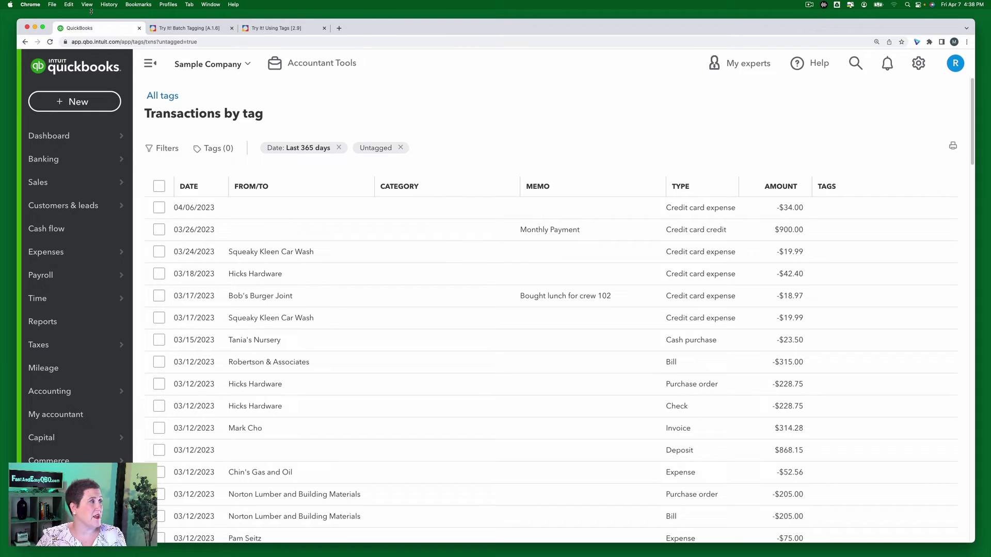
Filter the untagged list by contact Amy's Bird Sanctuary, leaving four transactions totalling $672.00.
{"action": "left_click", "coordinate": [161, 148]}
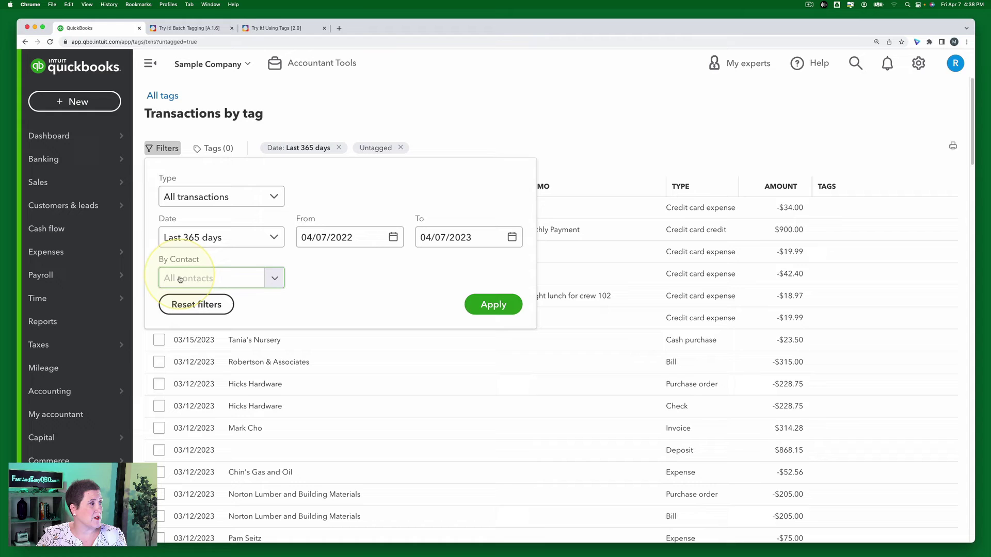
{"action": "left_click", "coordinate": [274, 279]}
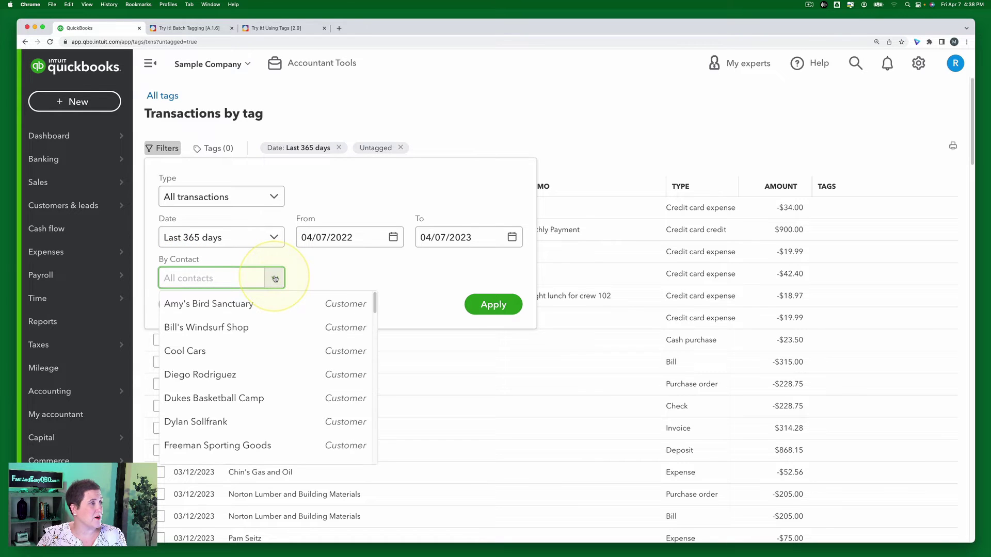
{"action": "left_click", "coordinate": [215, 309]}
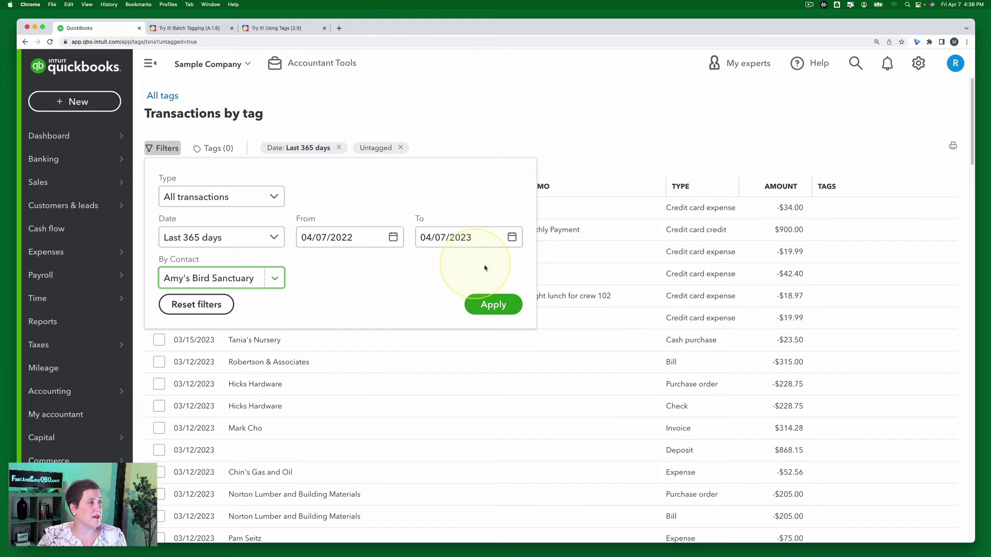
{"action": "left_click", "coordinate": [497, 308]}
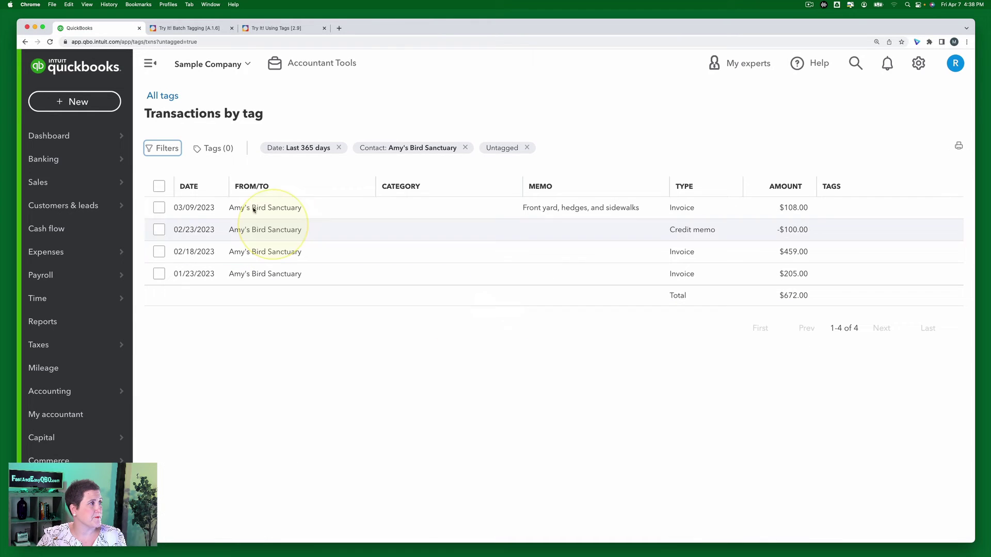
Read the exercise's Step 6, then return to QuickBooks' Transactions by tag list.
{"action": "left_click", "coordinate": [196, 27]}
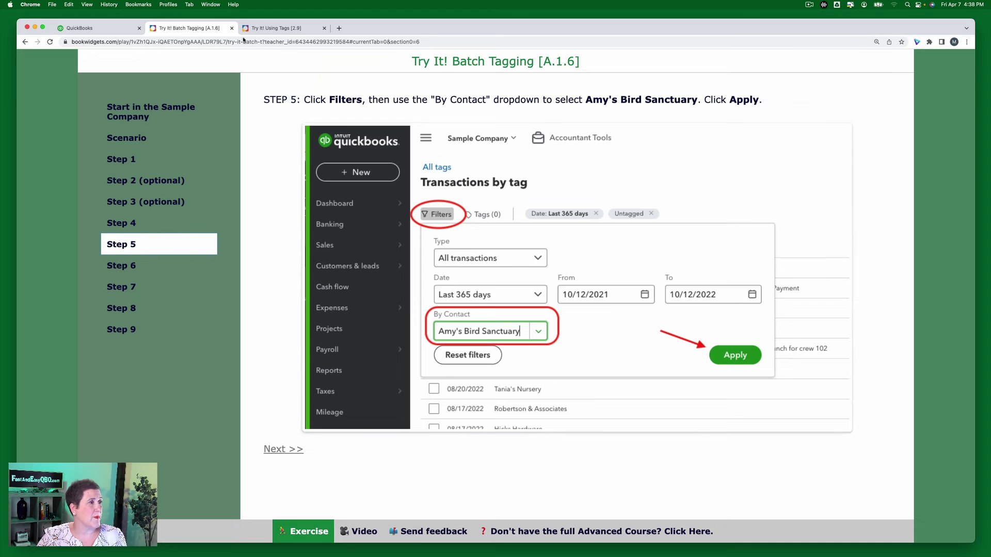
{"action": "left_click", "coordinate": [178, 266]}
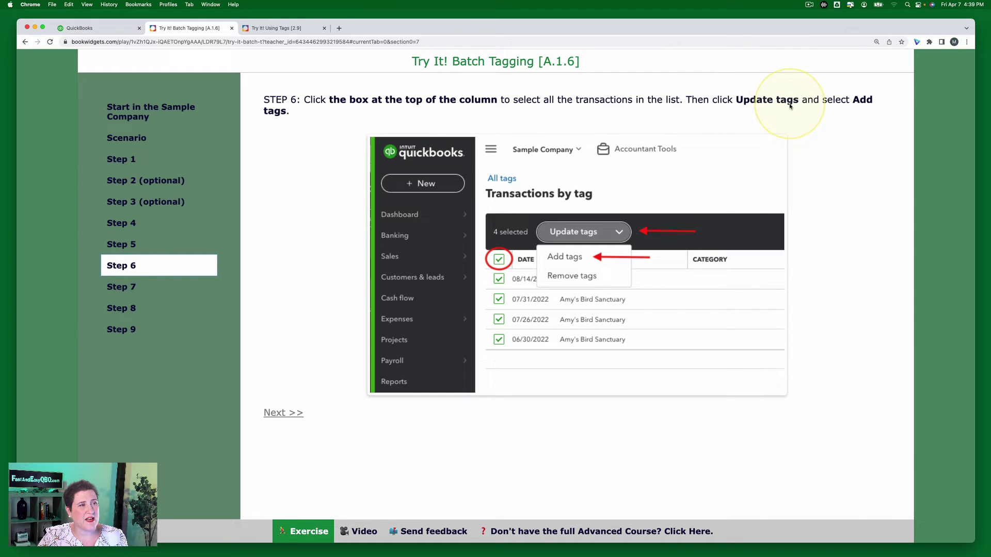
{"action": "left_click", "coordinate": [101, 29]}
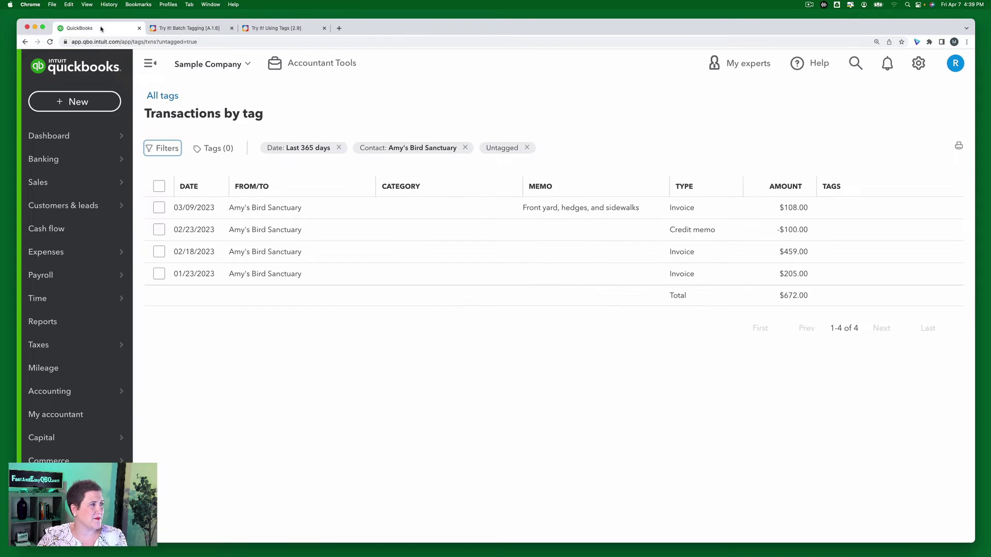
Select all four Amy's Bird Sanctuary transactions and choose Update tags > Add tags.
{"action": "left_click", "coordinate": [159, 186]}
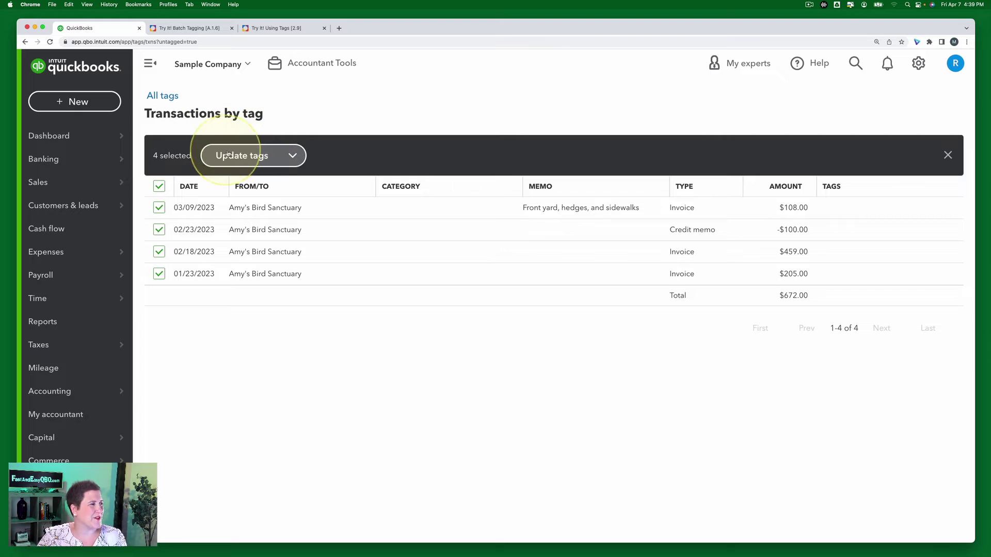
{"action": "left_click", "coordinate": [293, 155]}
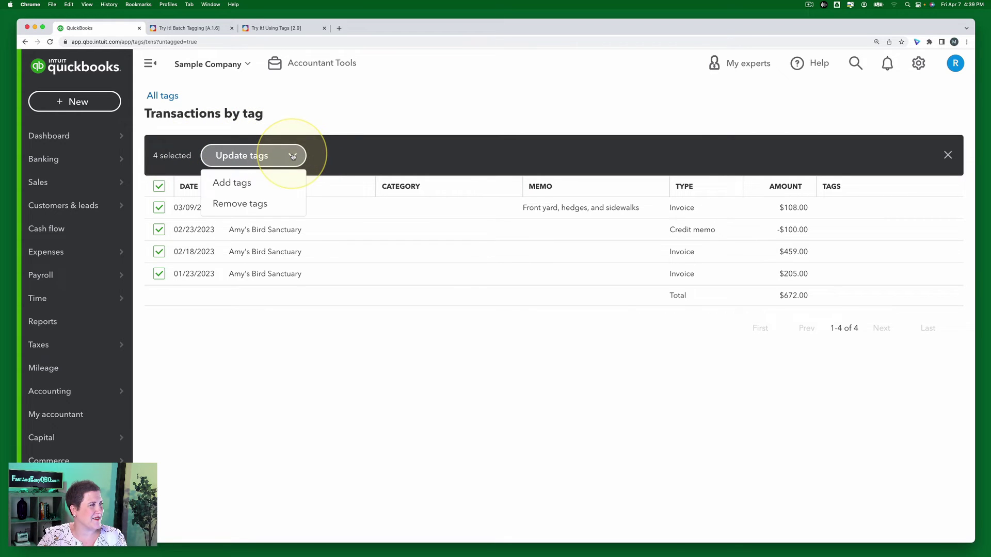
{"action": "left_click", "coordinate": [245, 184]}
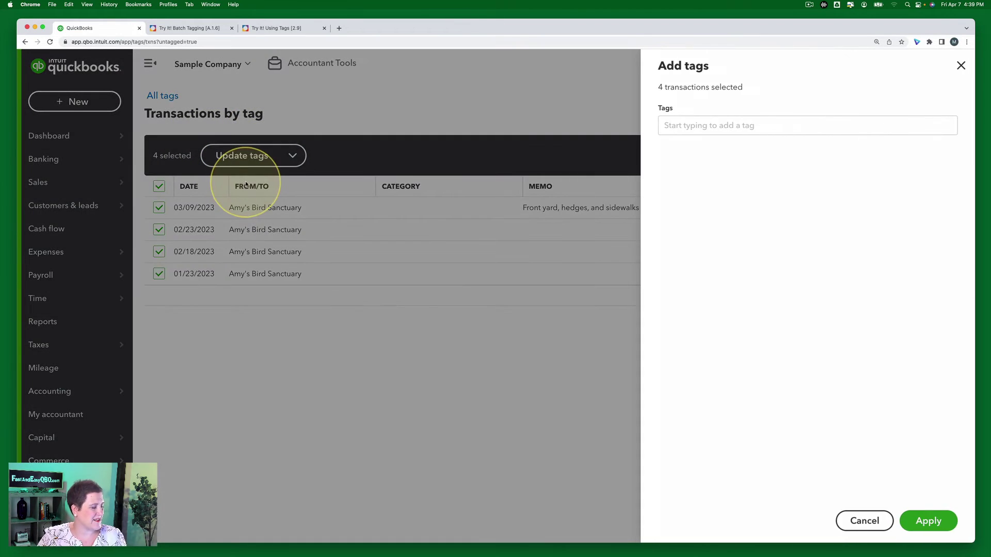
{"action": "left_click", "coordinate": [184, 28]}
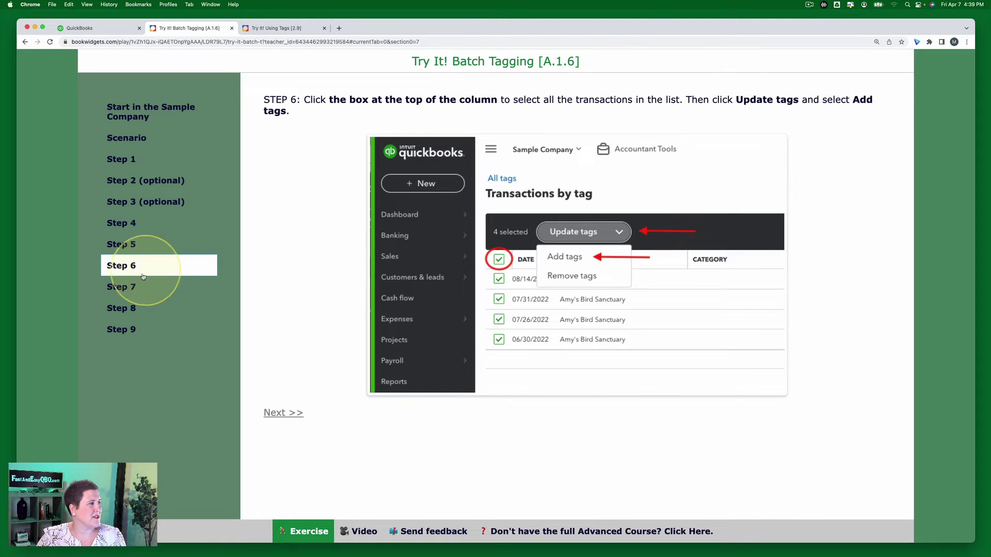
Advance the tutorial to Step 7, then return to the Add tags panel for the four transactions.
{"action": "left_click", "coordinate": [122, 287]}
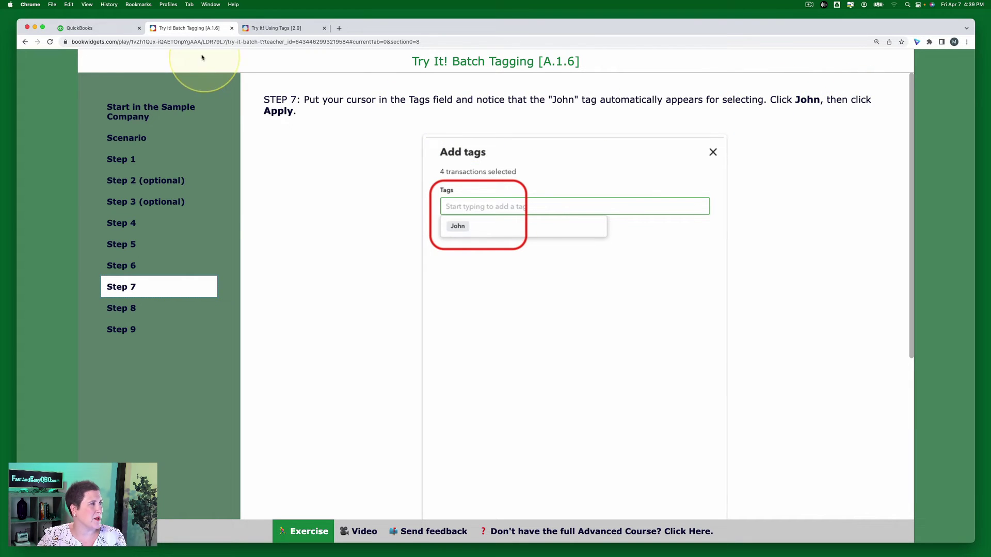
{"action": "left_click", "coordinate": [108, 32]}
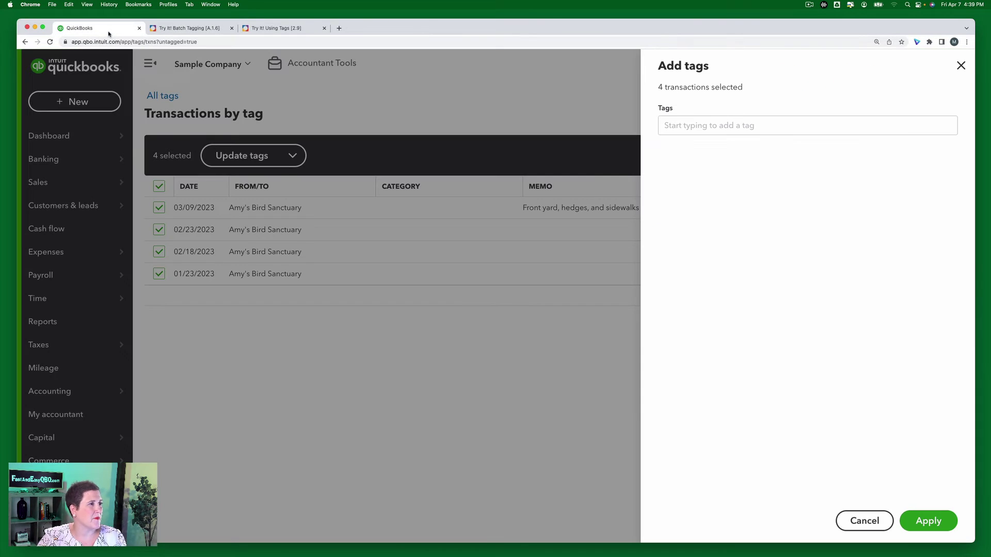
Choose the John tag and apply it to all four Amy's Bird Sanctuary transactions, rechecking Step 7 first.
{"action": "left_click", "coordinate": [681, 125]}
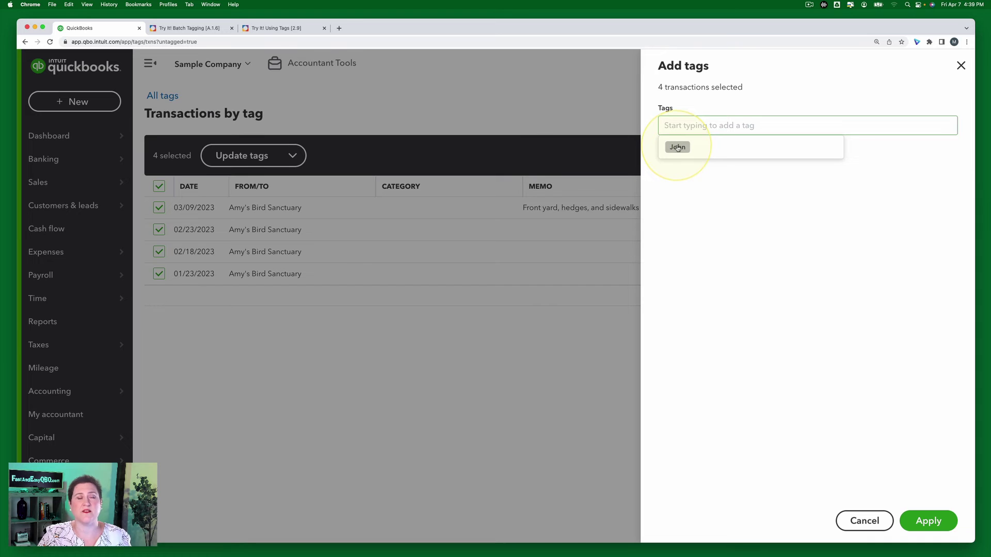
{"action": "left_click", "coordinate": [677, 147]}
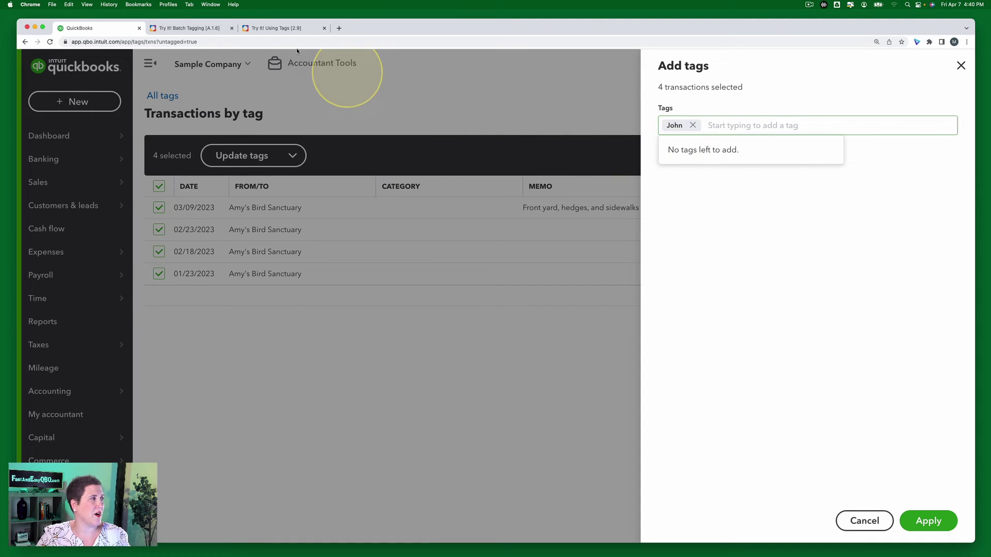
{"action": "left_click", "coordinate": [198, 30]}
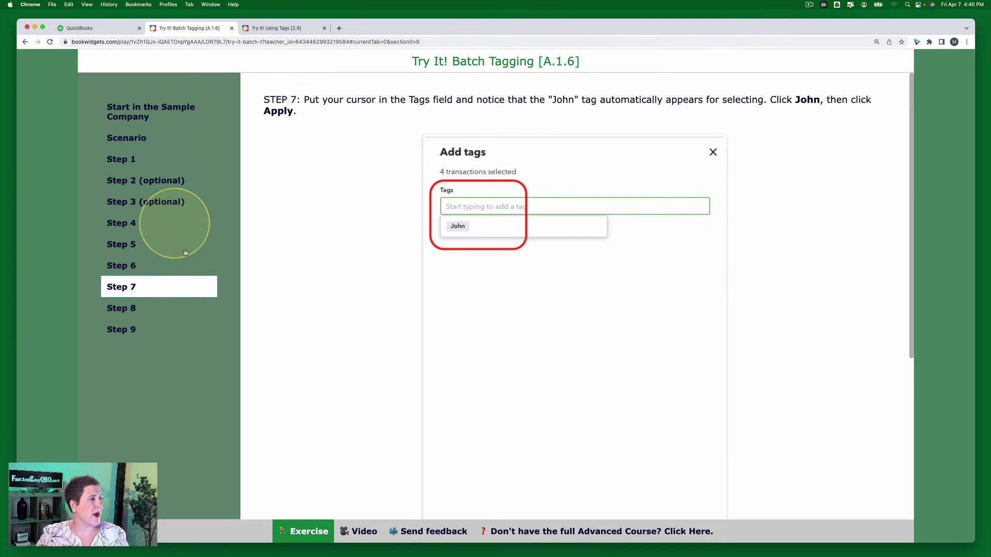
{"action": "left_click", "coordinate": [135, 309]}
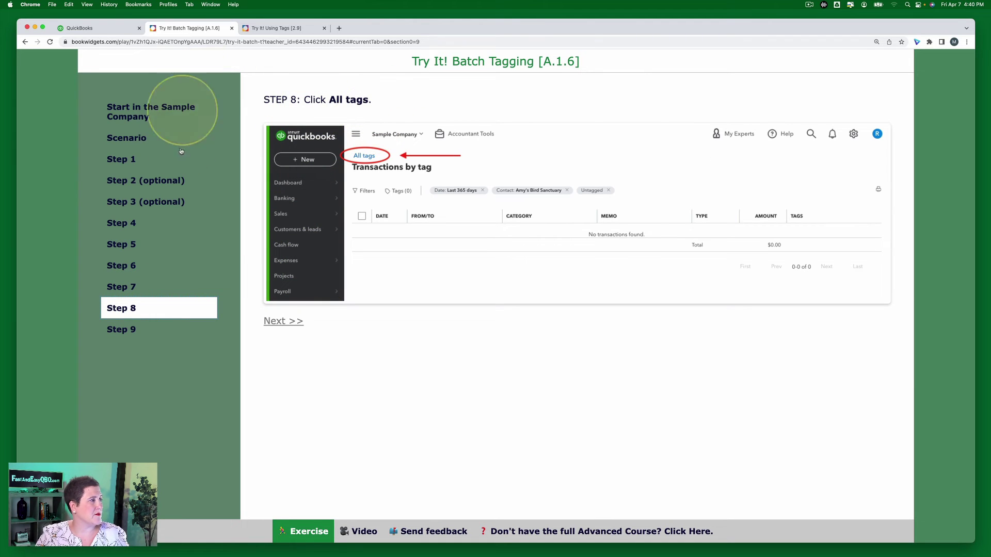
{"action": "left_click", "coordinate": [147, 287]}
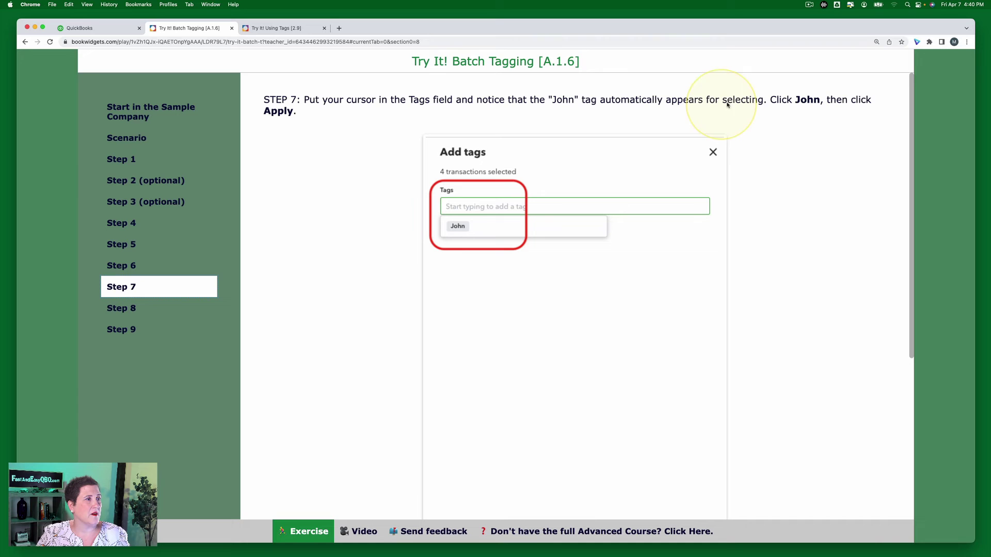
{"action": "left_click", "coordinate": [103, 29]}
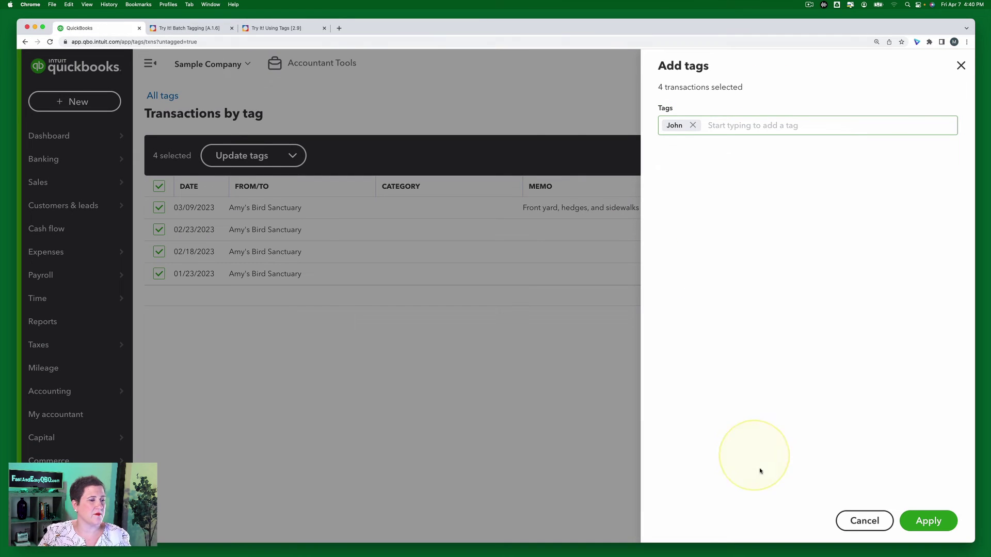
{"action": "left_click", "coordinate": [929, 522]}
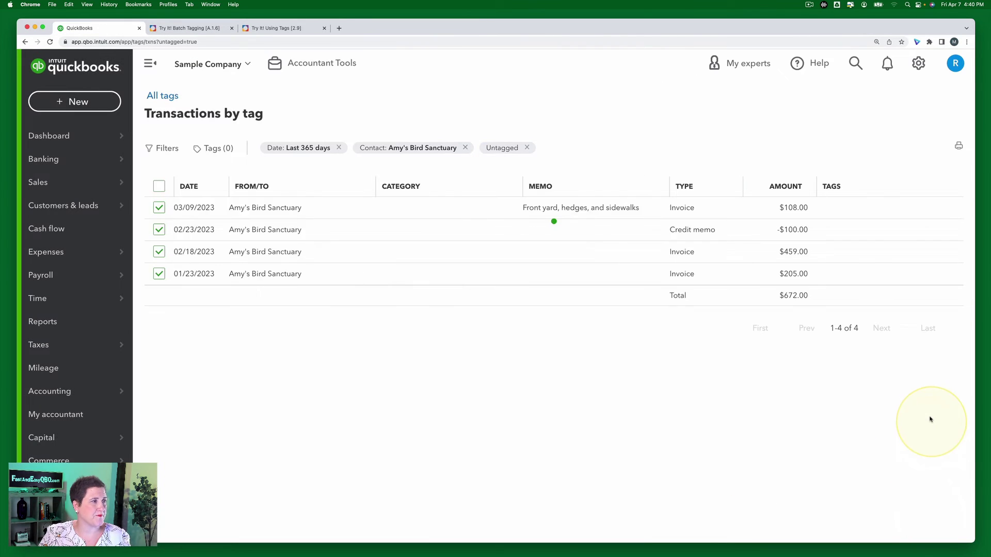
Move the tutorial to Step 8 and confirm no untagged Amy's Bird Sanctuary transactions remain ($0.00).
{"action": "left_click", "coordinate": [206, 32]}
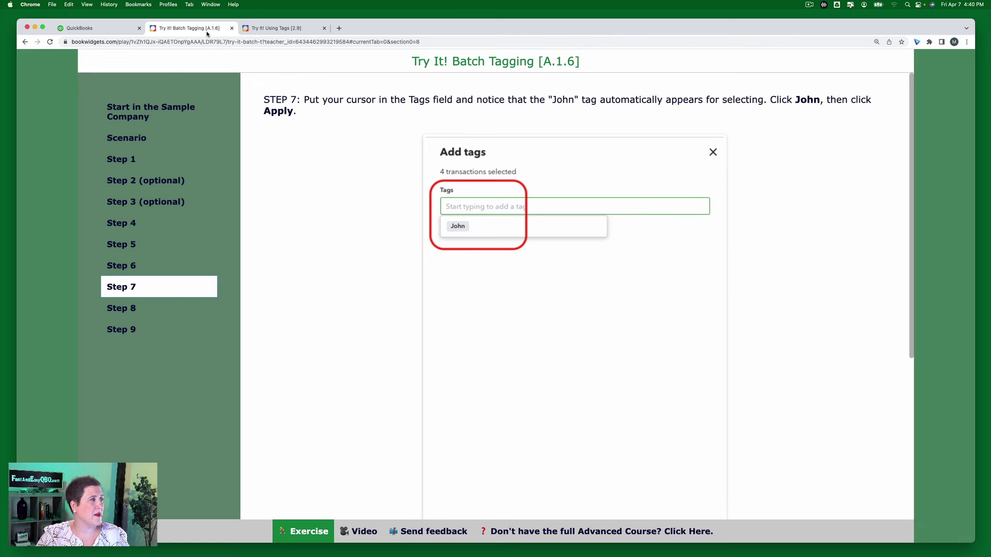
{"action": "left_click", "coordinate": [138, 310]}
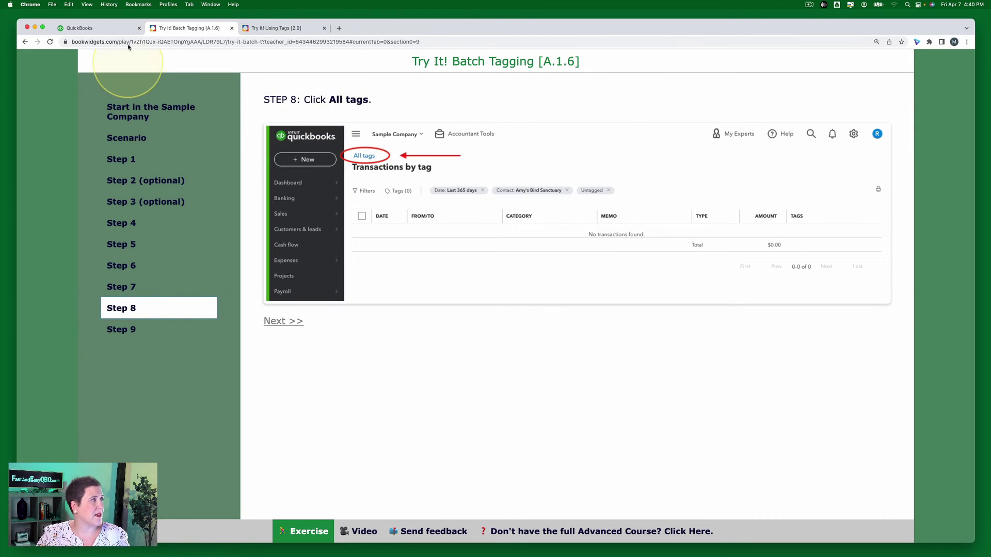
{"action": "left_click", "coordinate": [101, 28]}
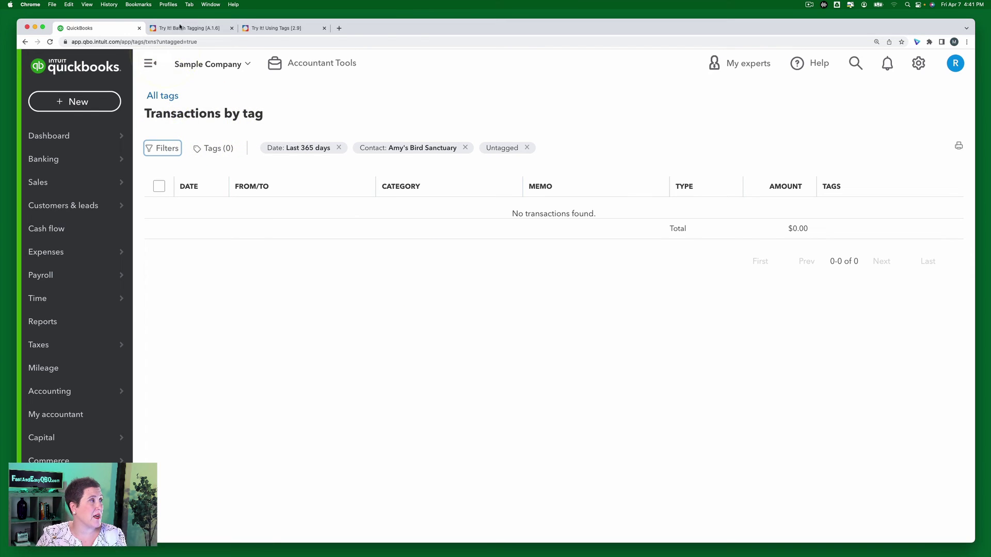
View the All tags overview showing John with $772.00 money in, then list John's four transactions.
{"action": "left_click", "coordinate": [211, 29]}
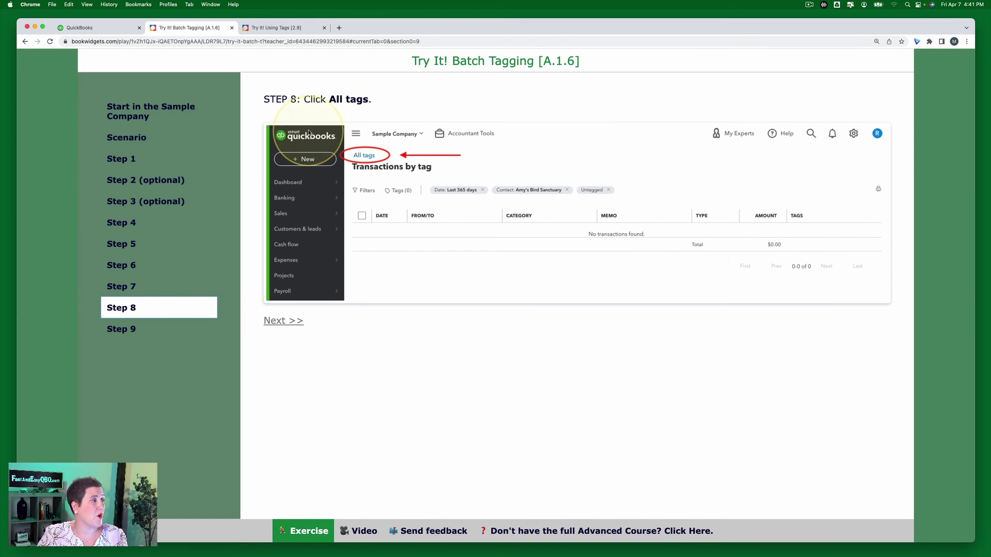
{"action": "left_click", "coordinate": [122, 24]}
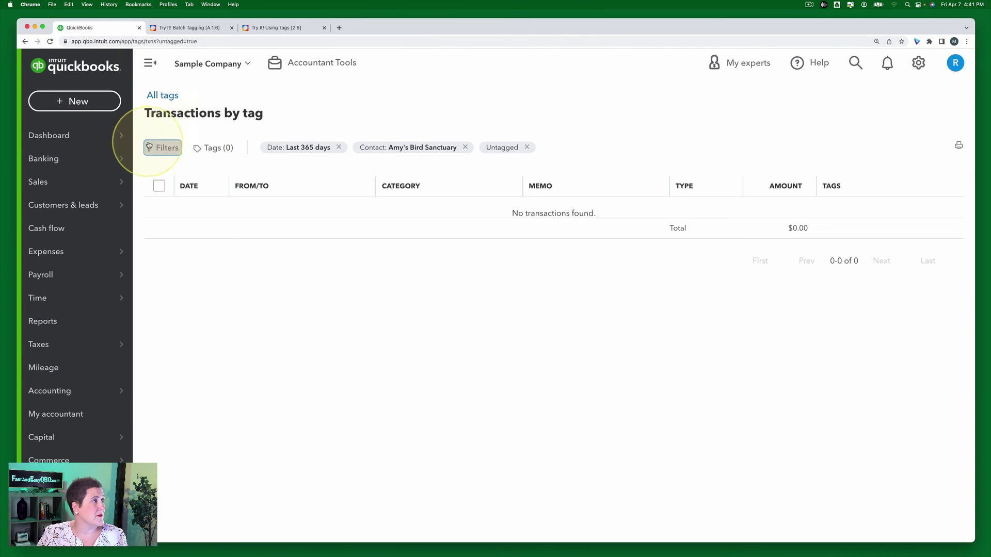
{"action": "left_click", "coordinate": [164, 96]}
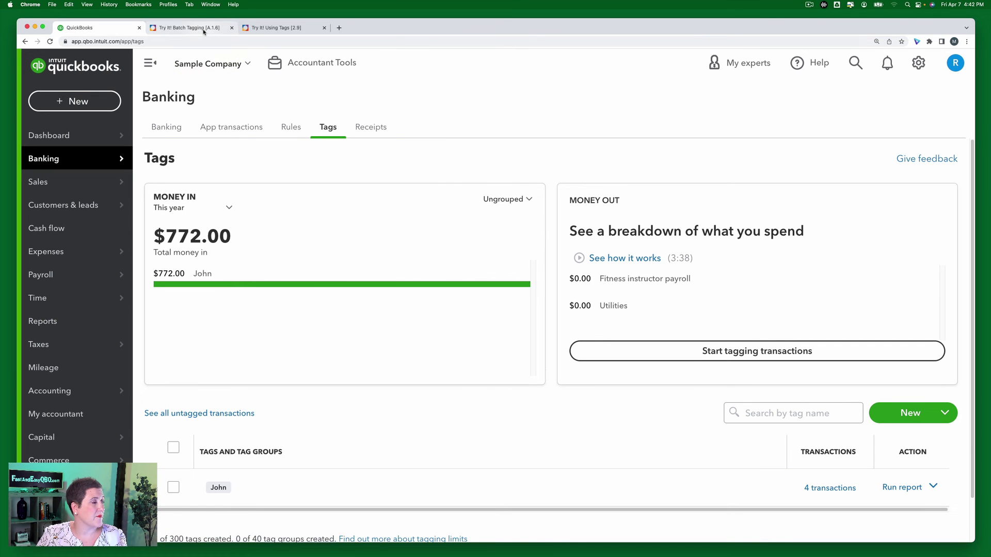
{"action": "scroll", "coordinate": [469, 227], "scroll_direction": "down", "scroll_amount": 2}
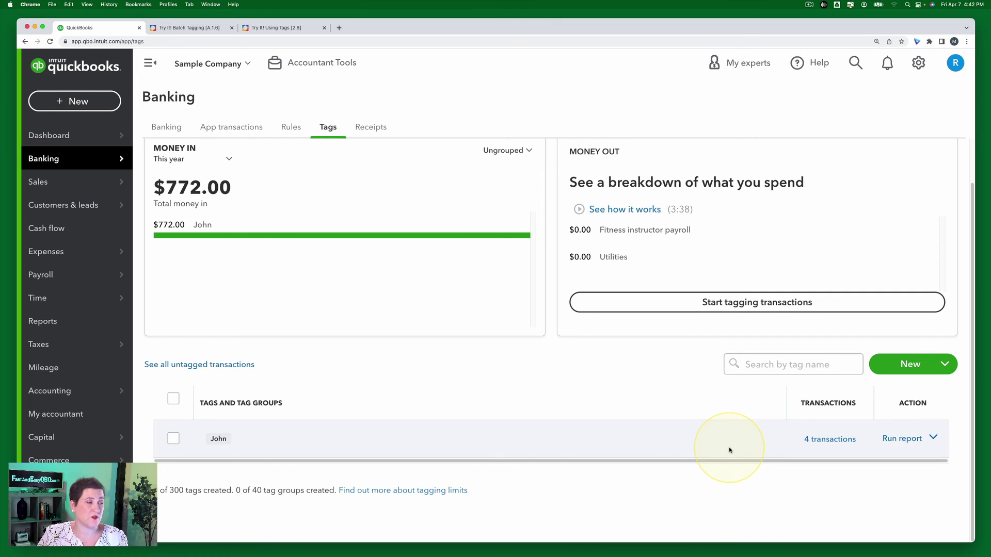
{"action": "left_click", "coordinate": [814, 447]}
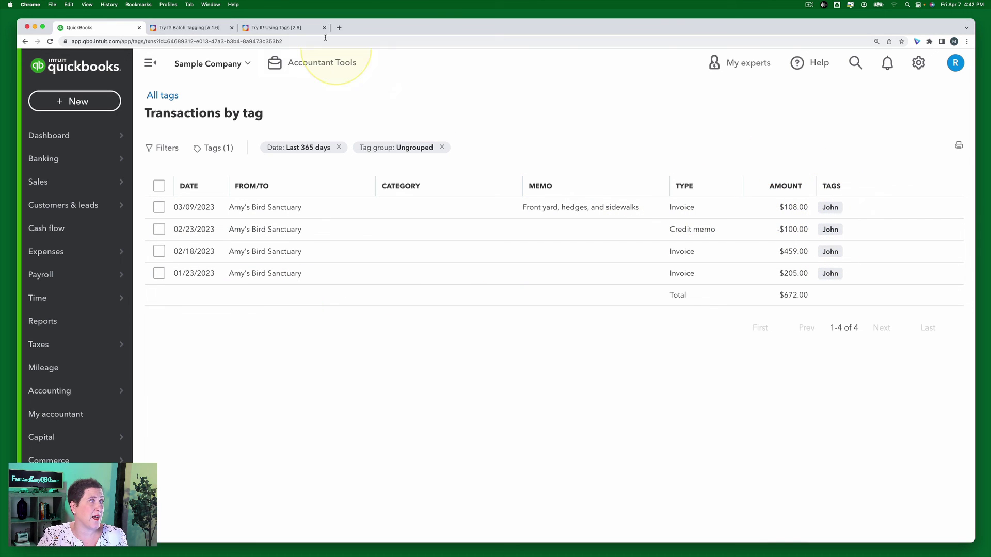
{"action": "left_click", "coordinate": [204, 29]}
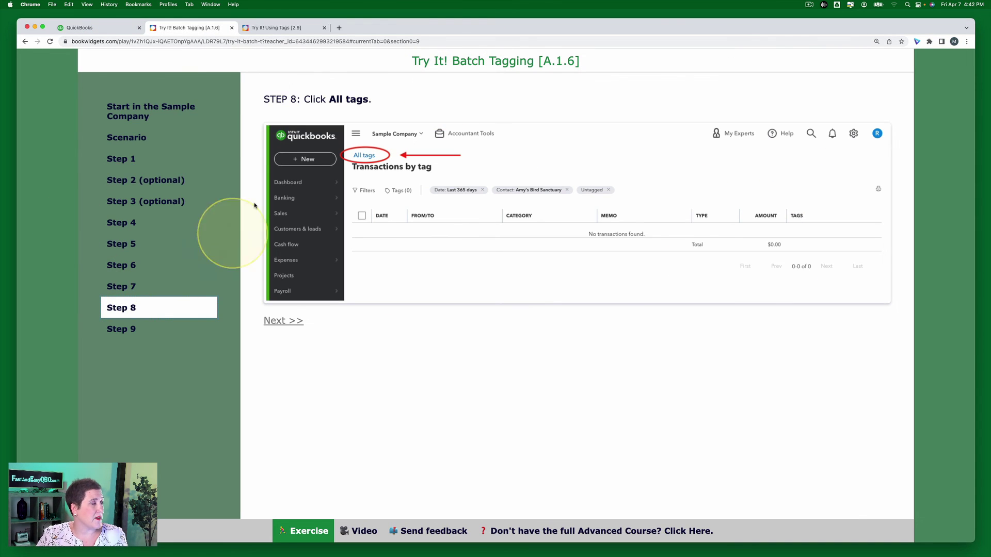
Open Step 9 of the exercise, which shows John's expected $772.00 total over 4 transactions.
{"action": "left_click", "coordinate": [124, 330]}
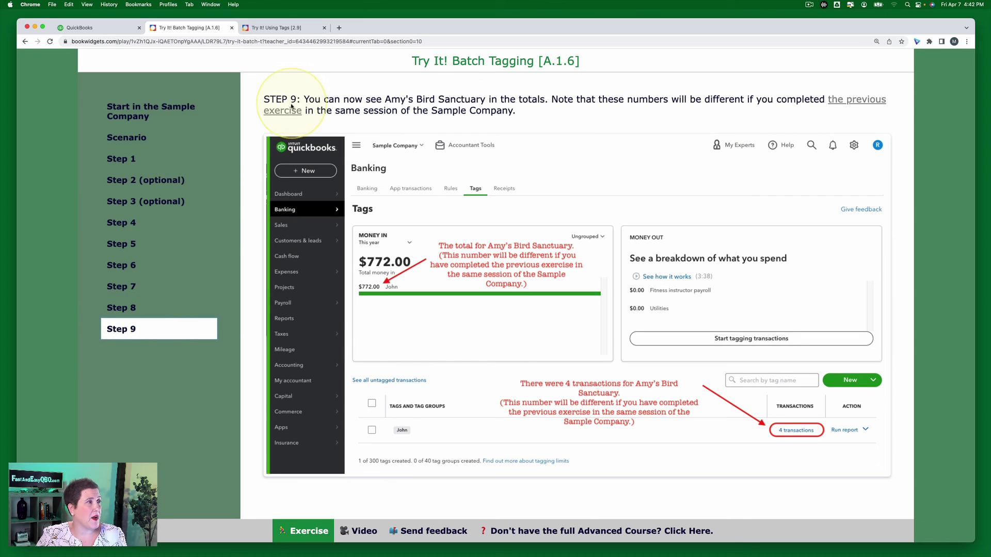